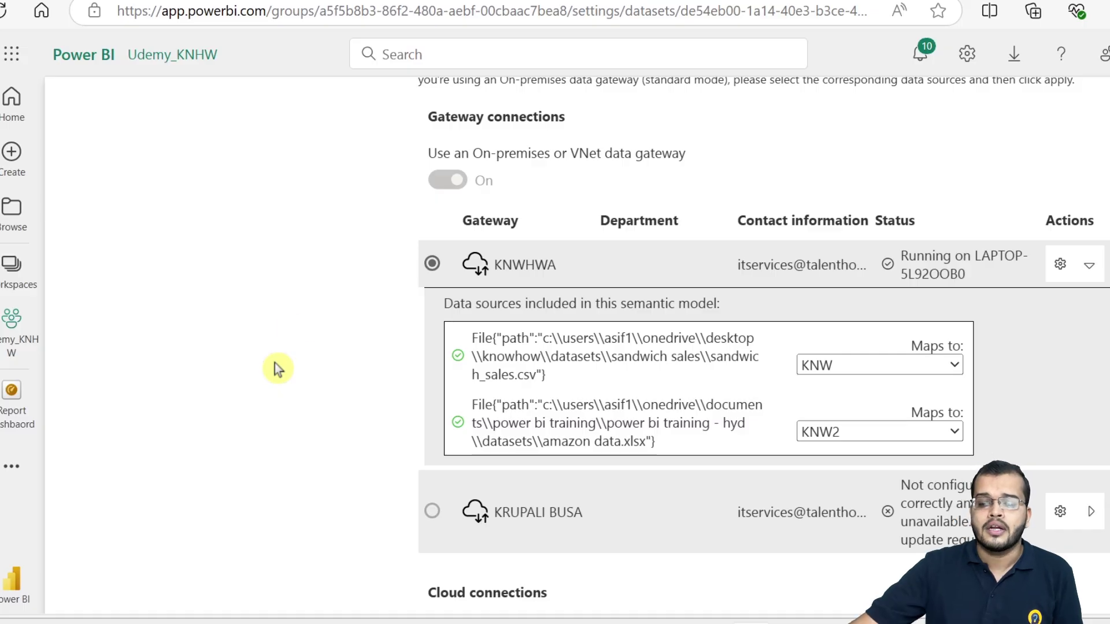
Switch to the Power BI Desktop report and collapse its Filters pane to a narrow bar
mouse_move(681, 604)
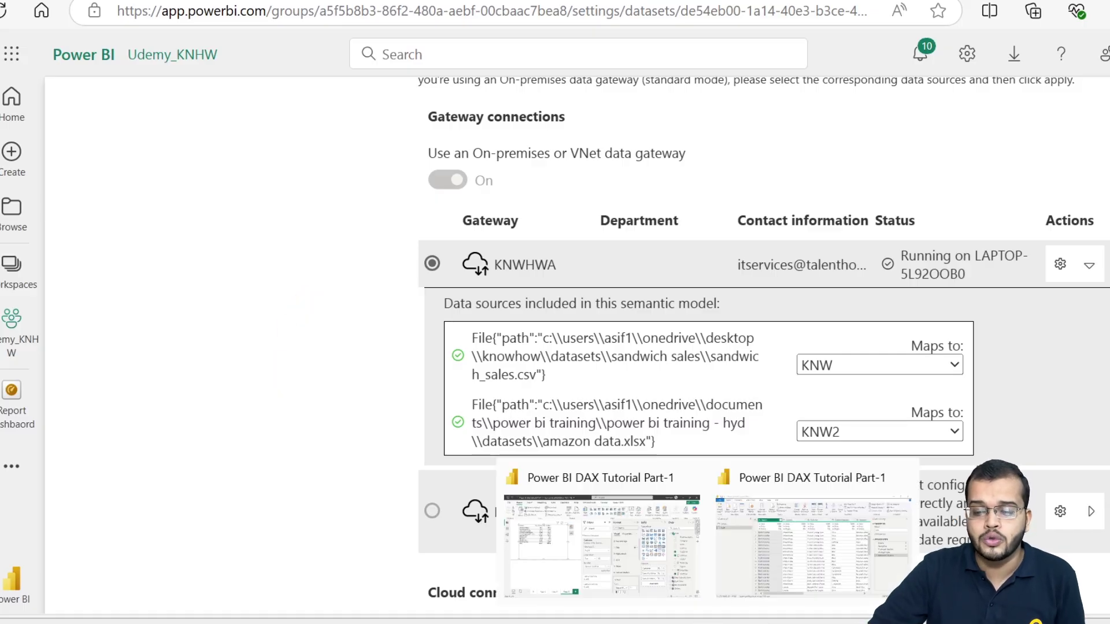
left_click(665, 552)
left_click(603, 136)
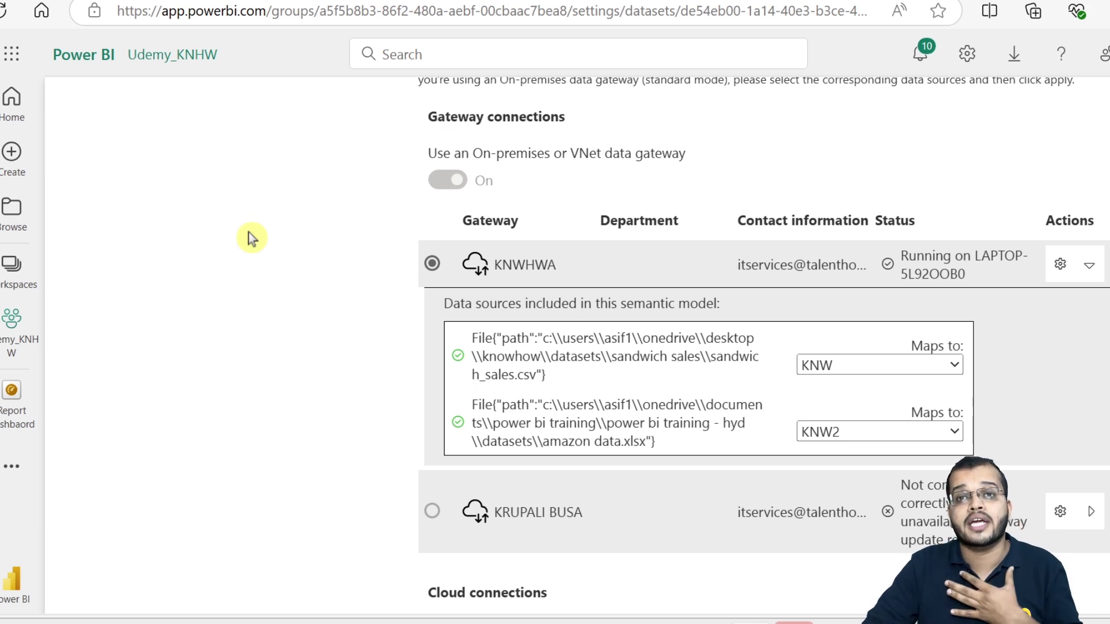
Choose KNWHWA as the semantic model's gateway and bring the Refresh settings into view
left_click(432, 260)
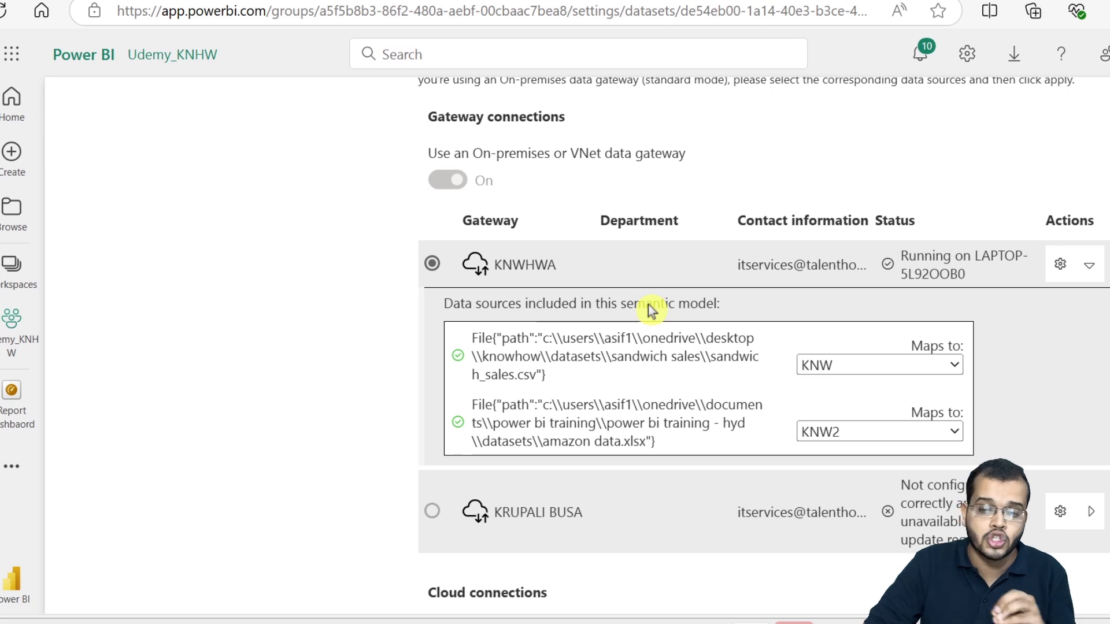
scroll(680, 317, "down", 8)
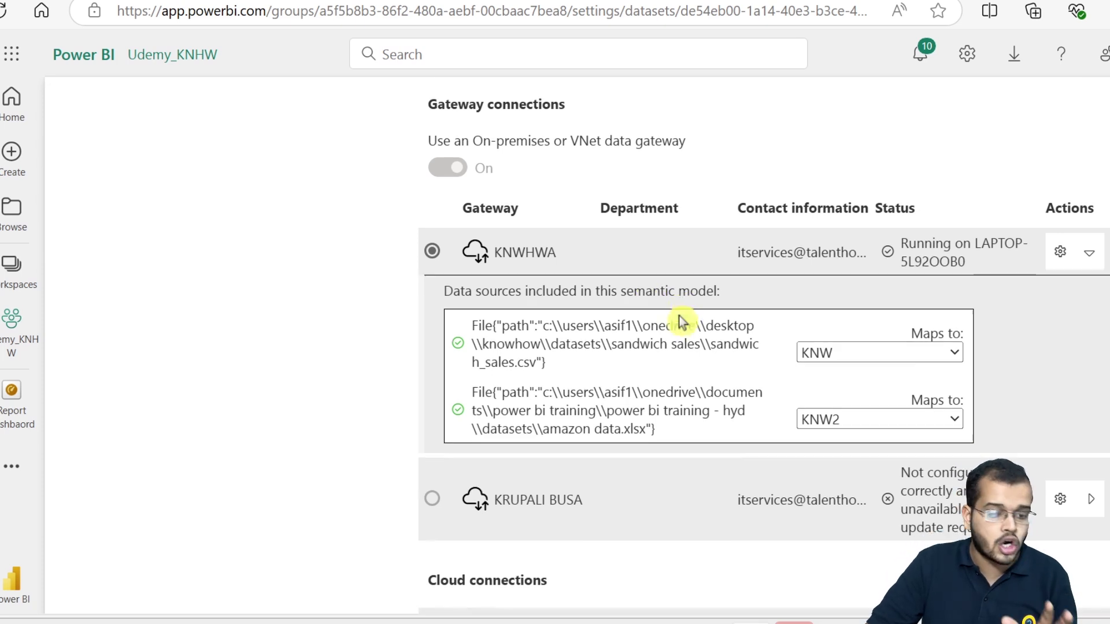
scroll(460, 361, "down", 2)
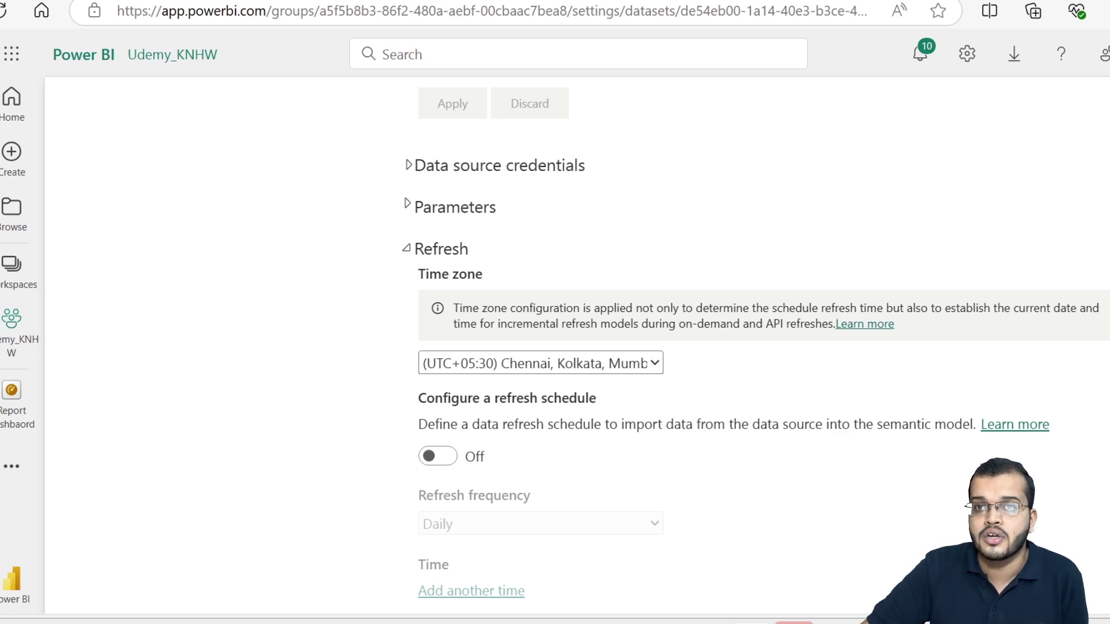
Turn scheduled refresh On with Daily frequency and add a first 1:00 AM time row
scroll(436, 277, "down", 3)
left_click(437, 263)
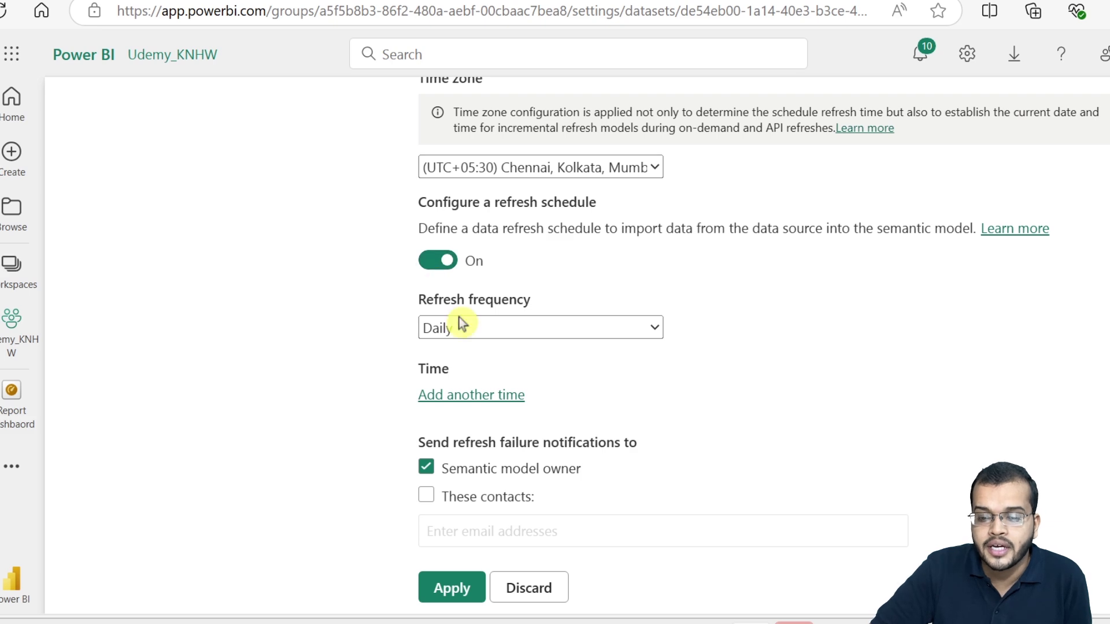
left_click(481, 334)
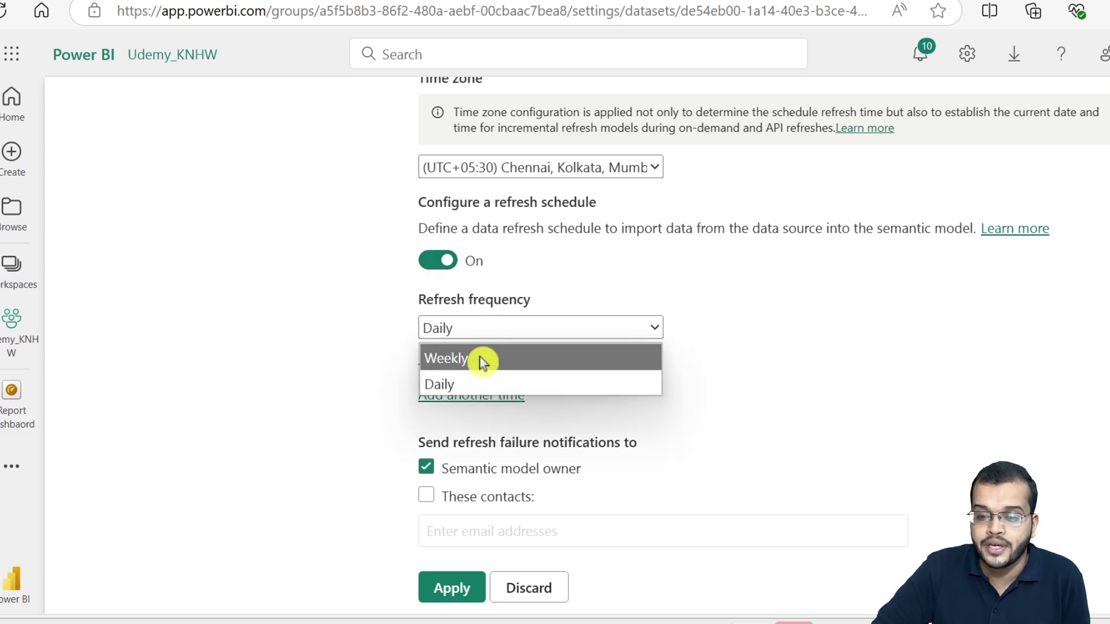
left_click(483, 361)
left_click(491, 324)
left_click(487, 384)
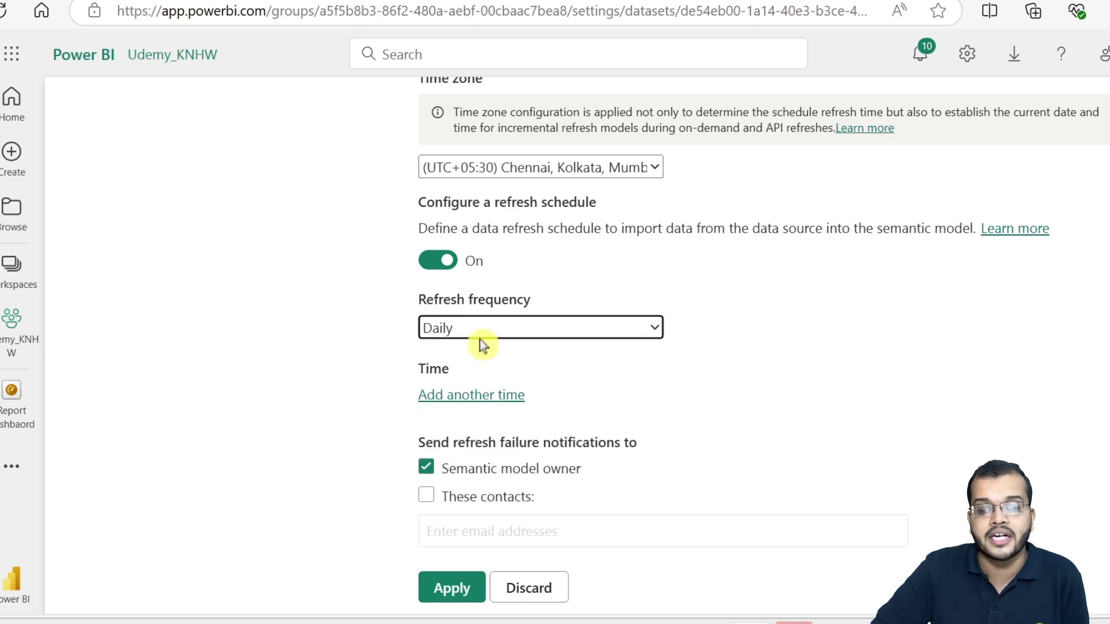
left_click(462, 396)
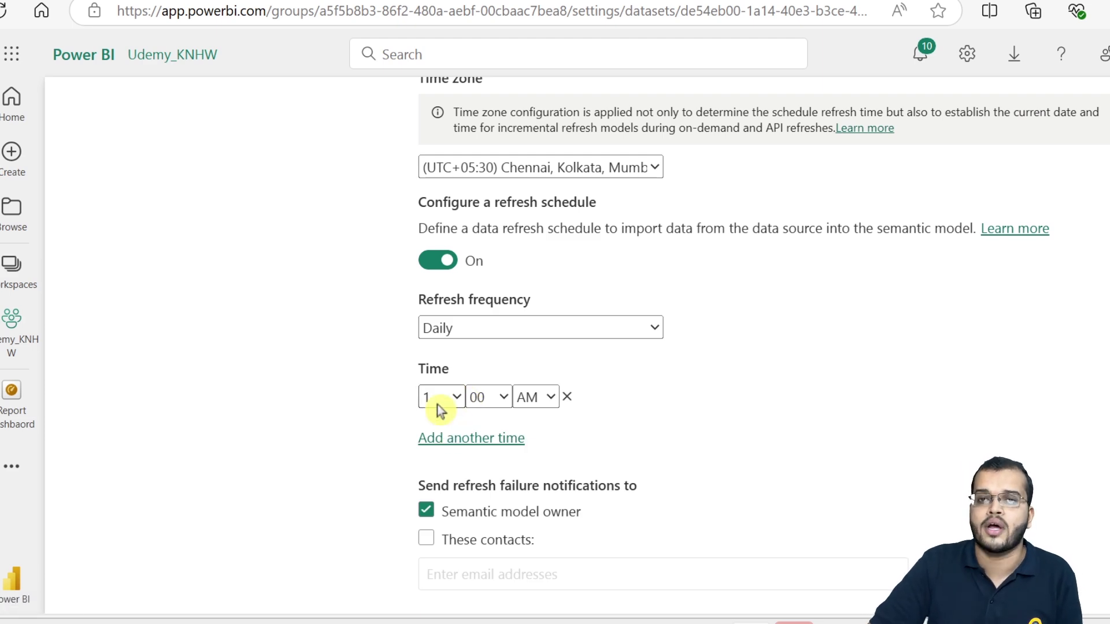
Set the first three refresh times to 4 AM, 6 AM and 12 PM
left_click(441, 411)
left_click(441, 167)
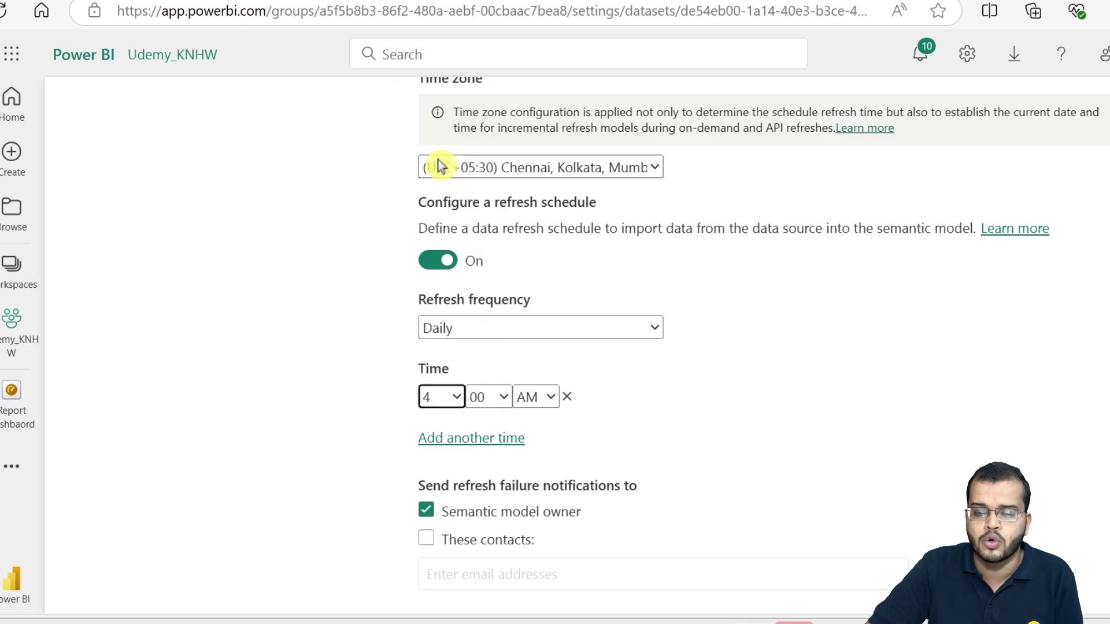
left_click(461, 439)
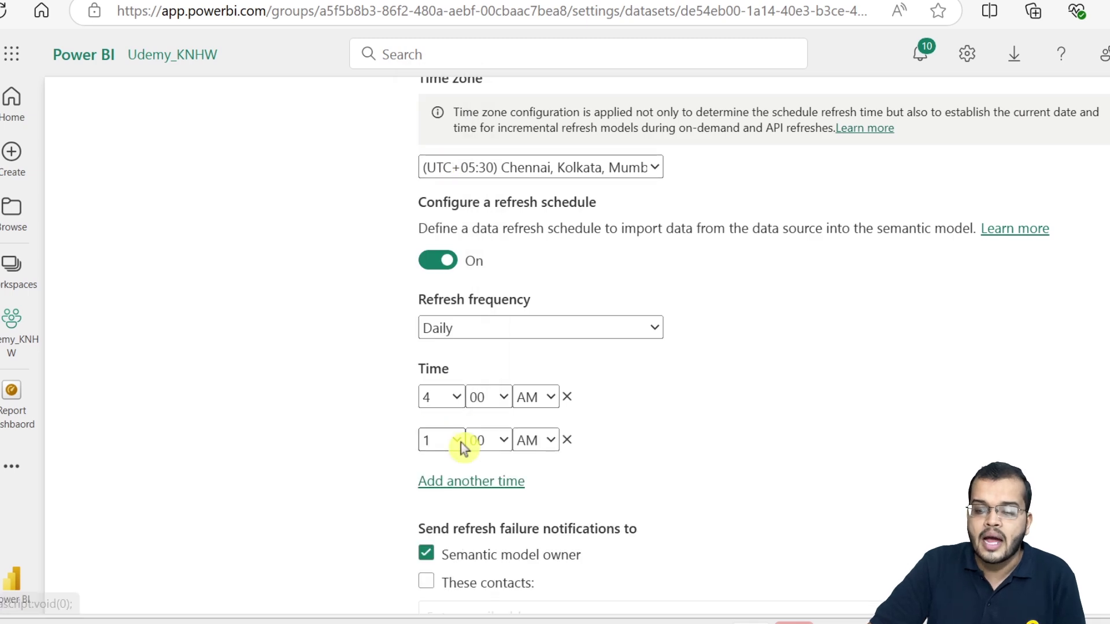
left_click(460, 446)
left_click(441, 266)
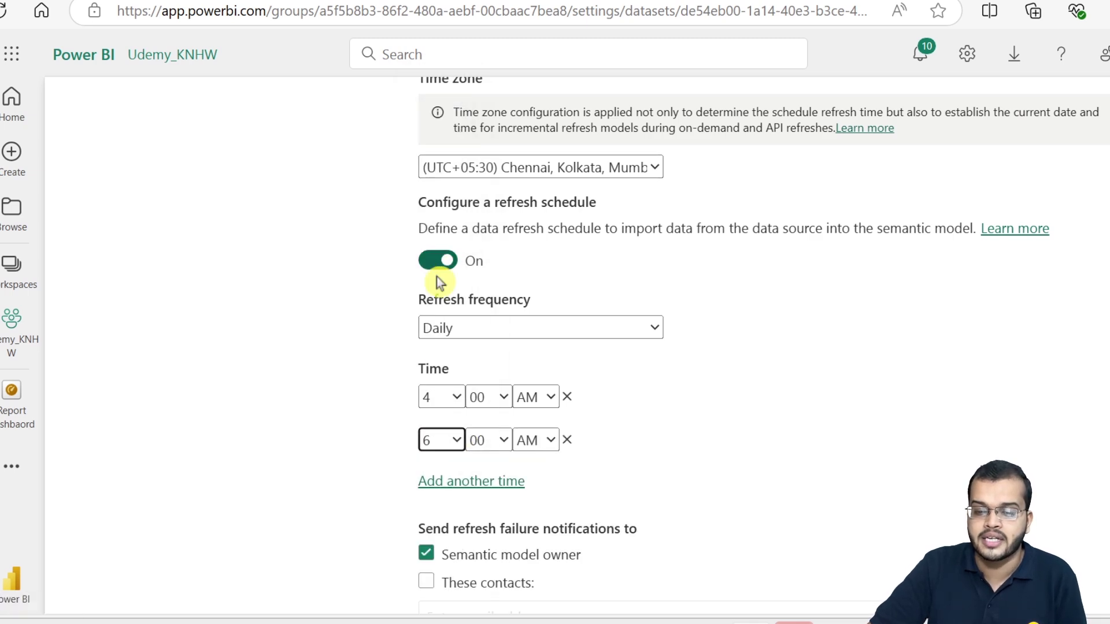
left_click(471, 481)
left_click(451, 485)
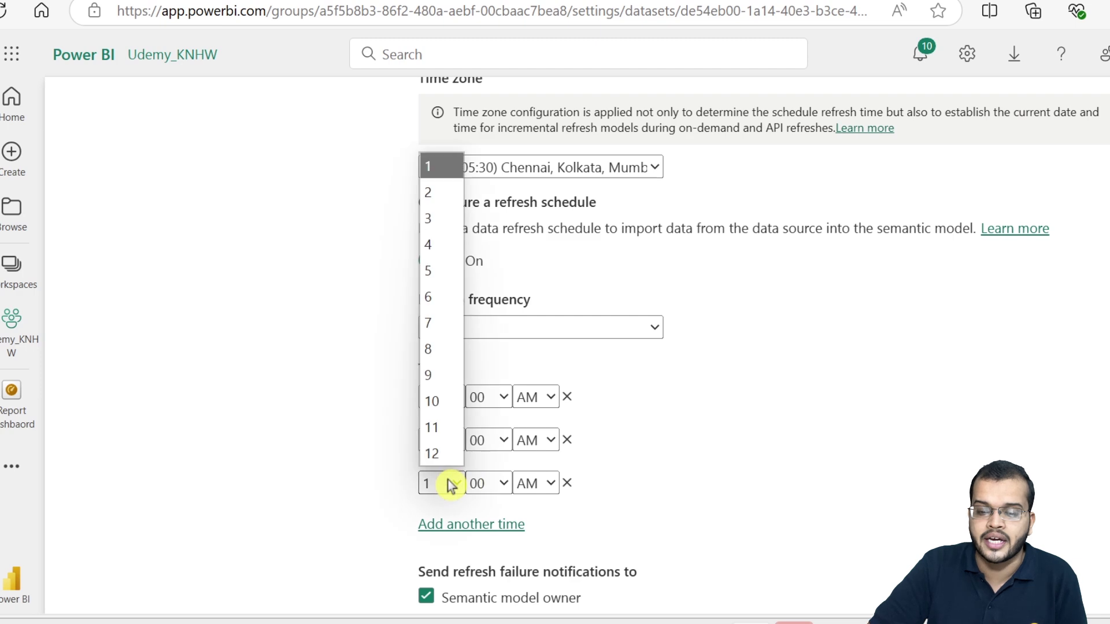
left_click(439, 455)
left_click(523, 490)
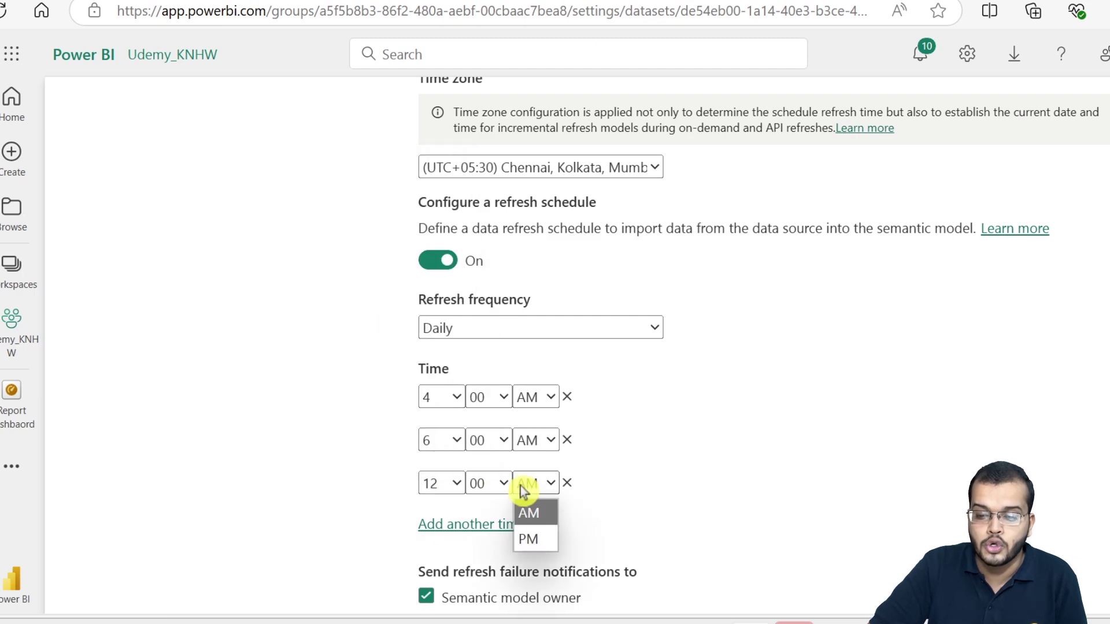
left_click(529, 538)
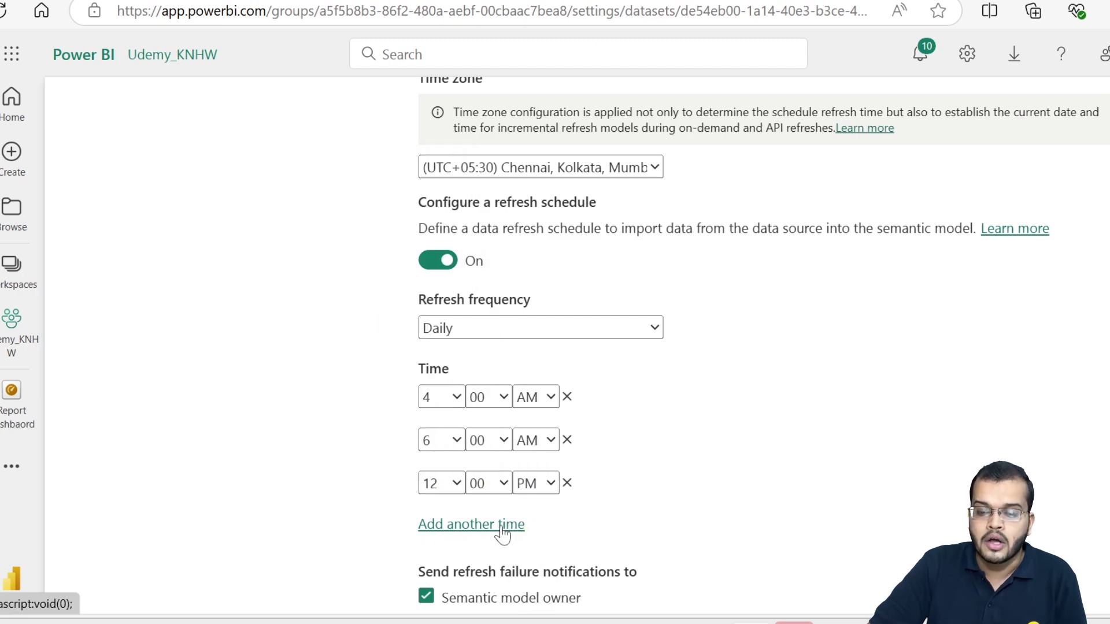
Add fourth and fifth refresh times of 3:00 PM and 5:00 PM
left_click(502, 532)
left_click(451, 526)
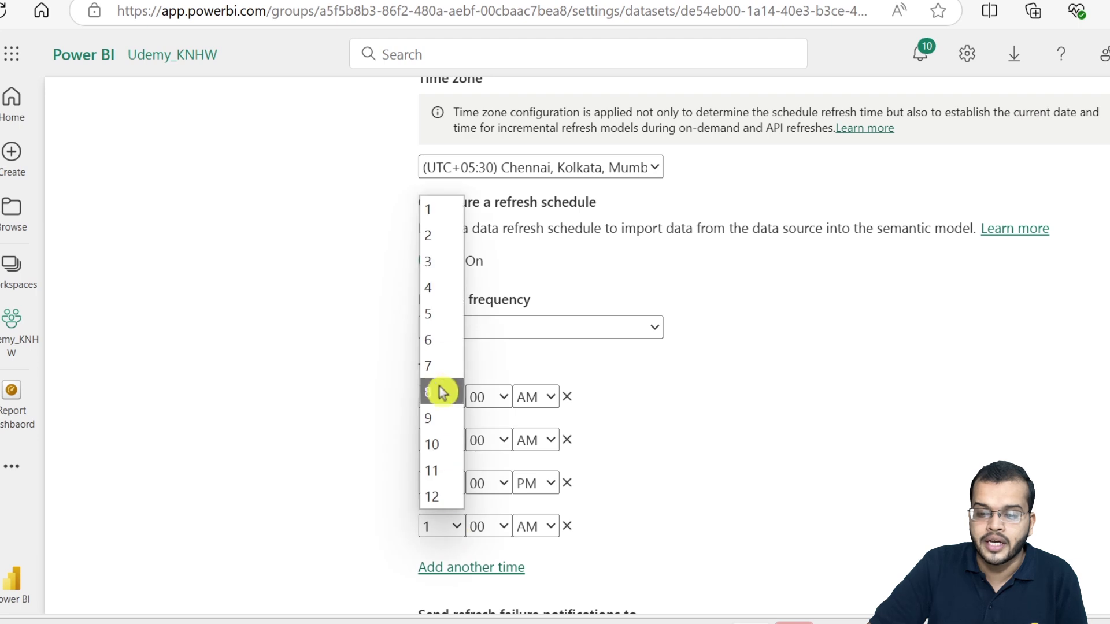
left_click(437, 261)
left_click(543, 526)
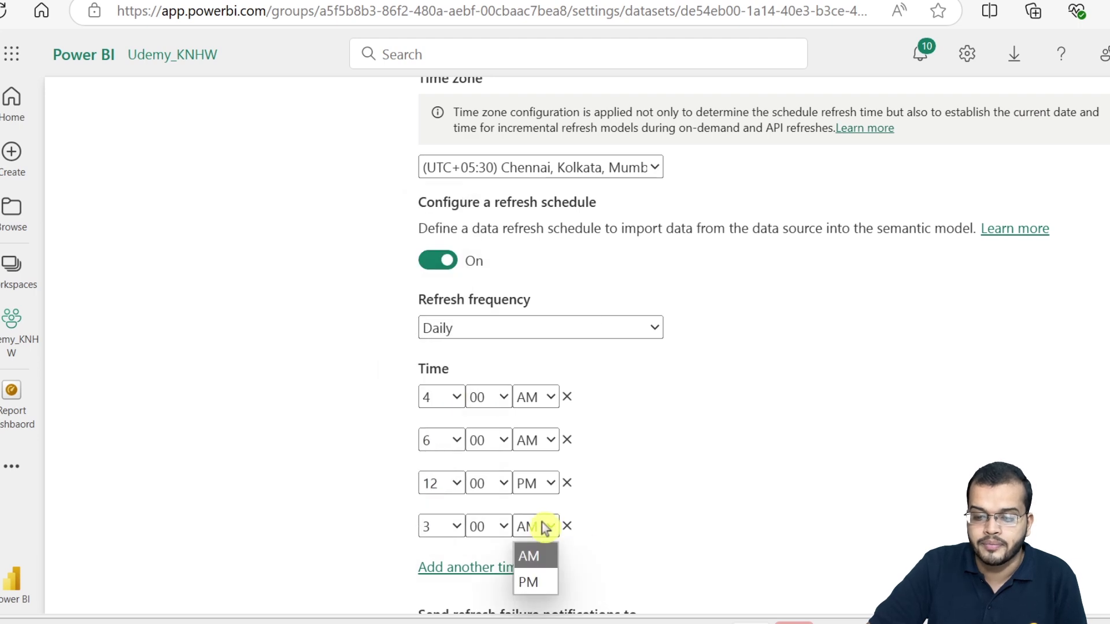
left_click(544, 594)
left_click(503, 569)
scroll(491, 376, "down", 3)
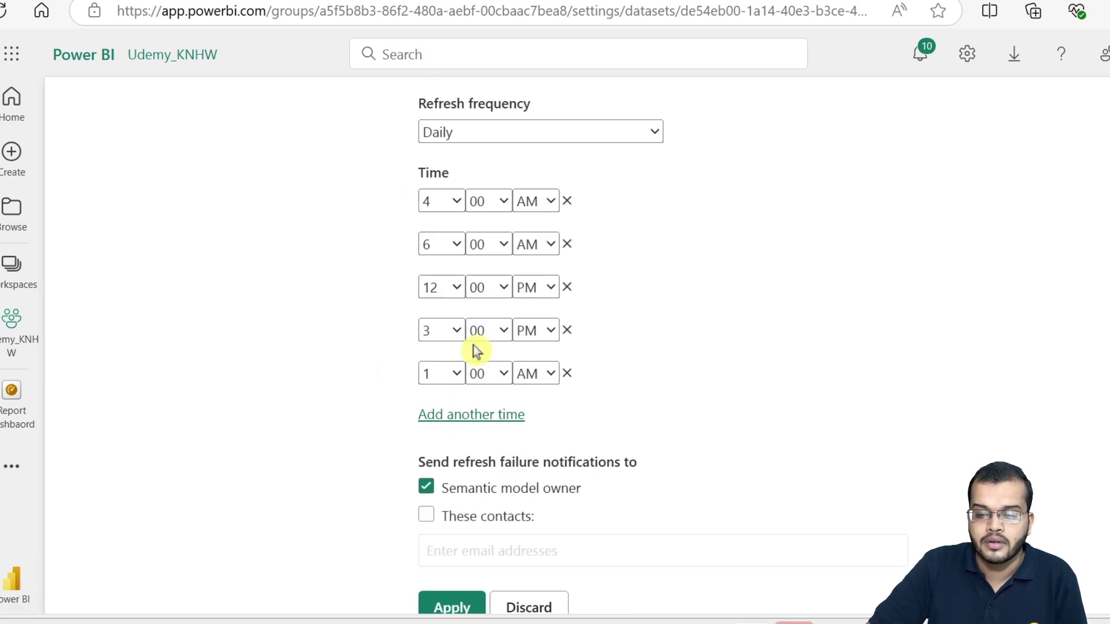
left_click(442, 373)
left_click(439, 162)
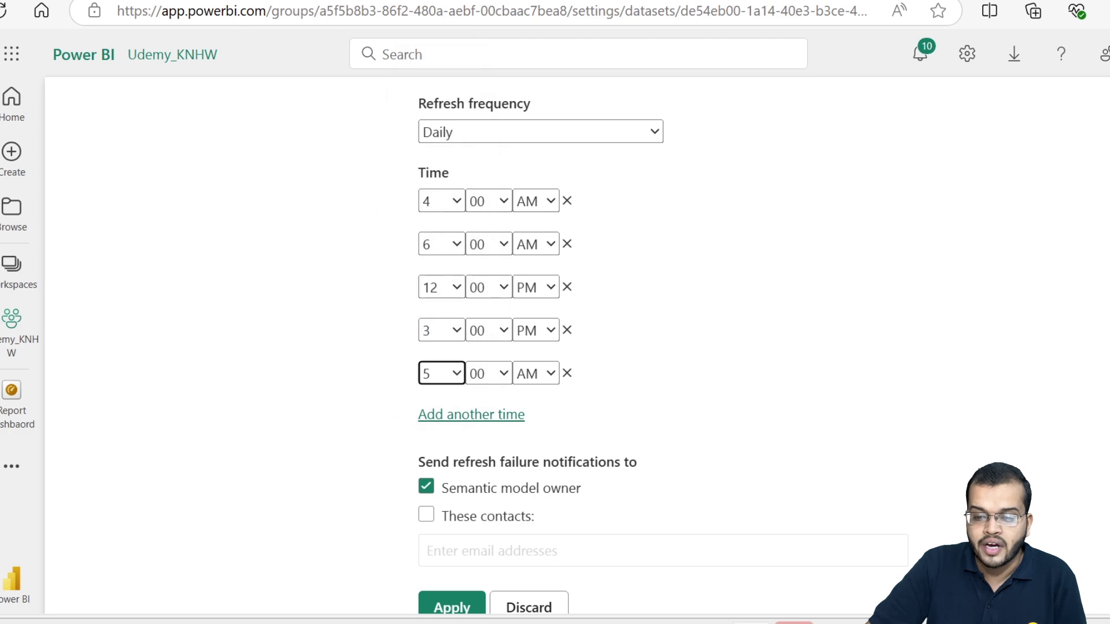
left_click(536, 370)
left_click(534, 412)
Add sixth and seventh refresh times of 8:00 PM and 10:00 PM
left_click(496, 414)
left_click(442, 416)
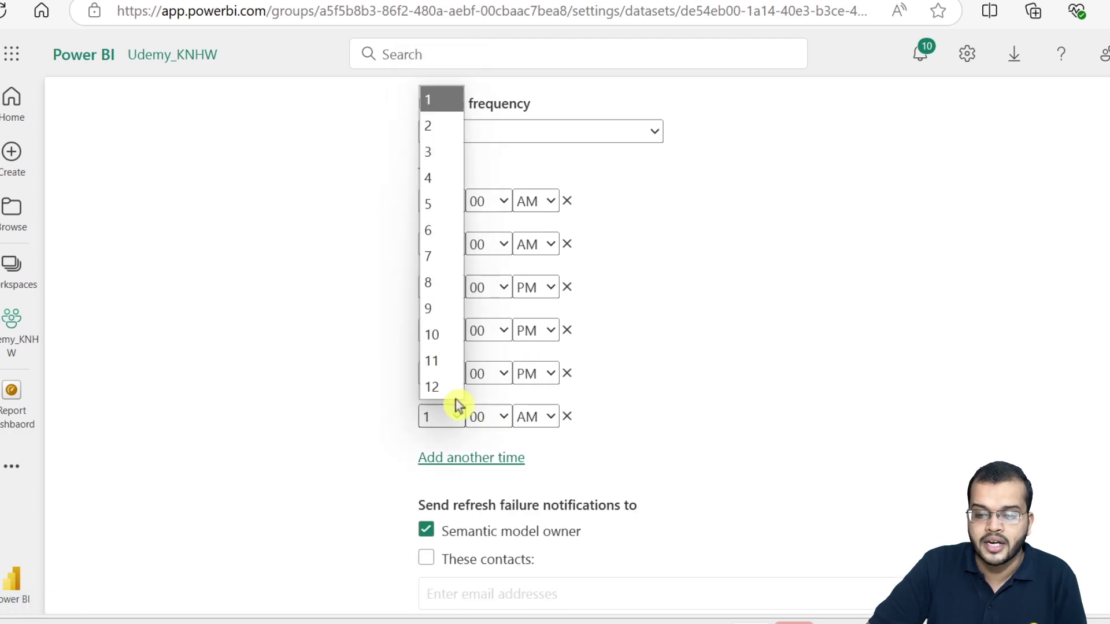
left_click(442, 292)
left_click(550, 416)
left_click(528, 471)
left_click(495, 457)
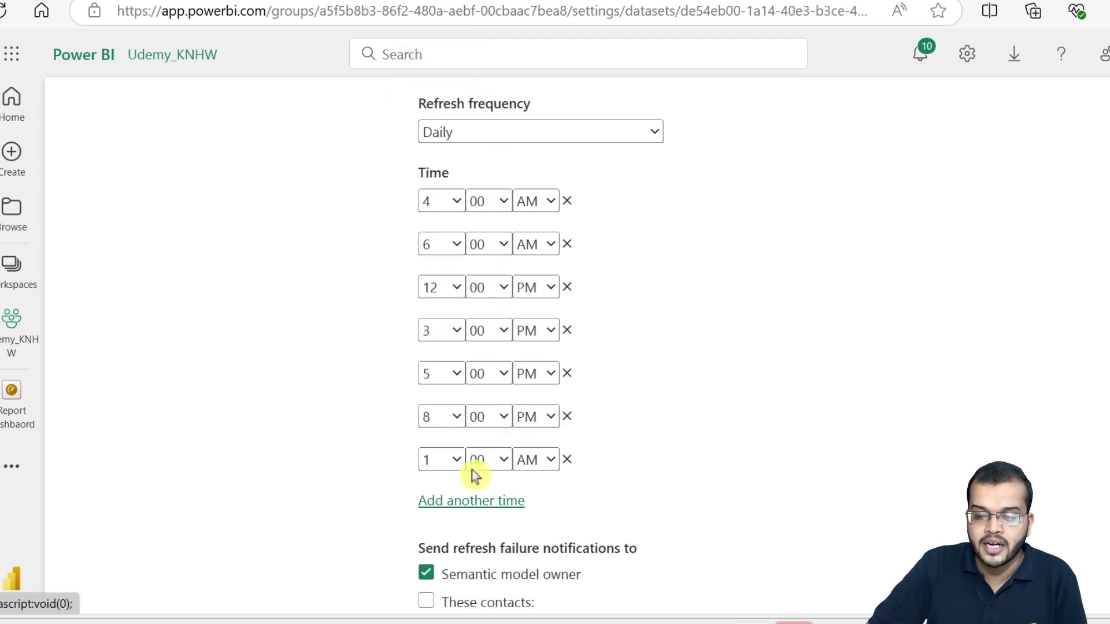
left_click(453, 461)
left_click(448, 377)
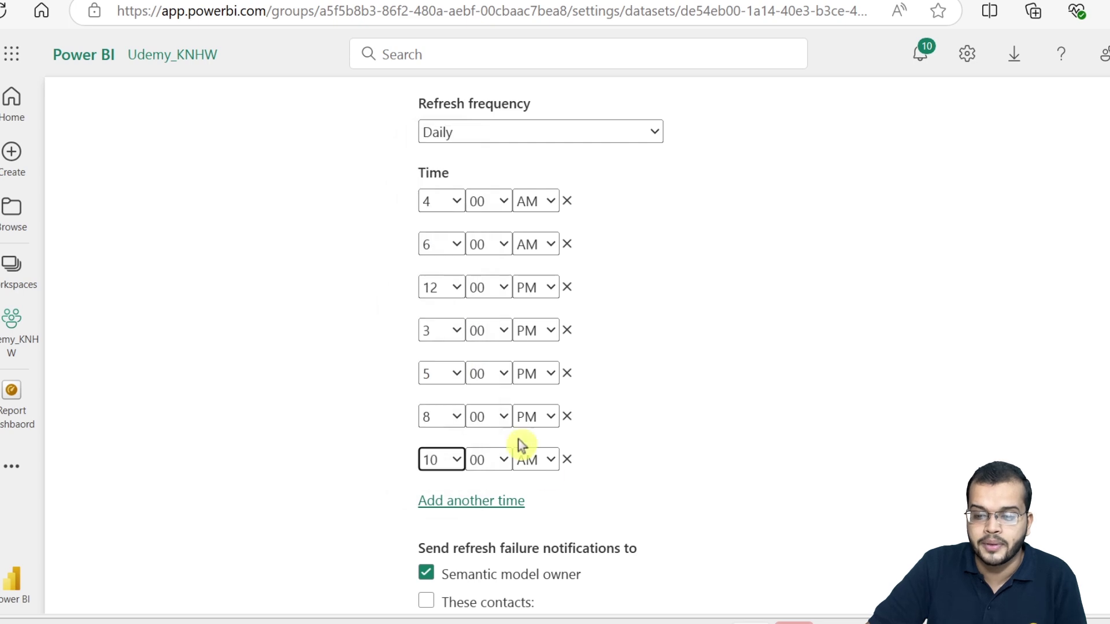
left_click(524, 460)
left_click(523, 512)
Add an eighth refresh time set to 12:00 AM
left_click(493, 501)
left_click(461, 504)
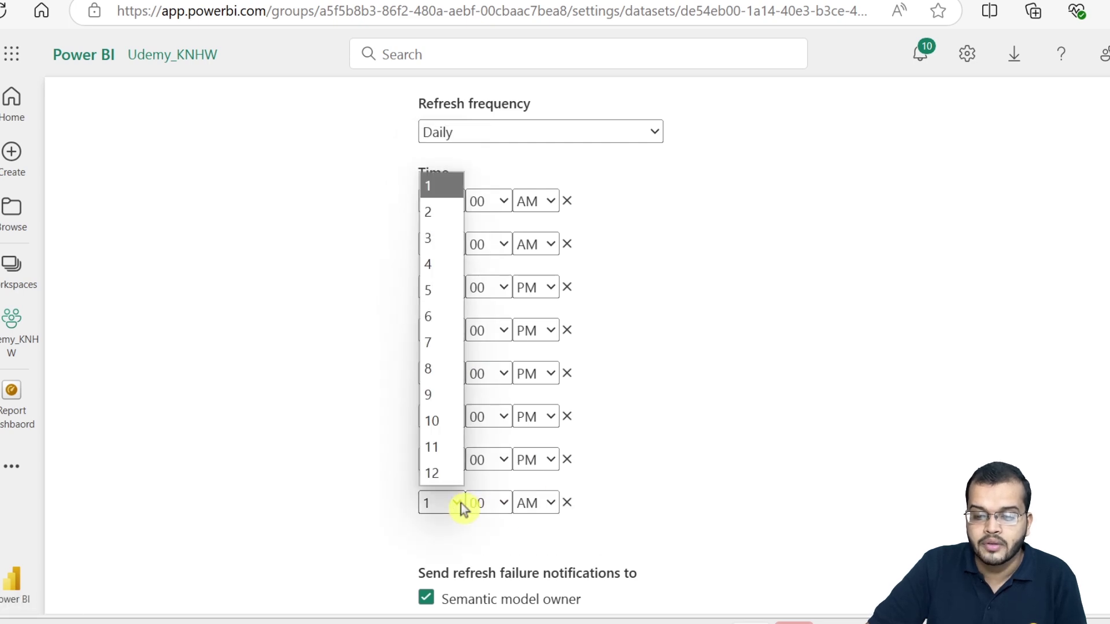
left_click(446, 473)
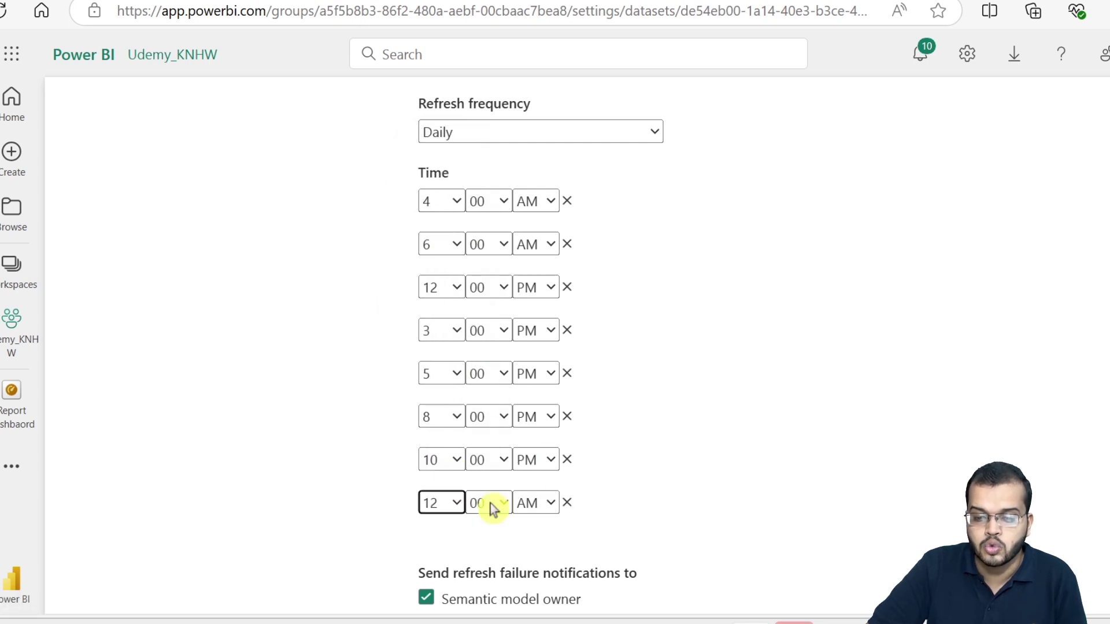
left_click(627, 508)
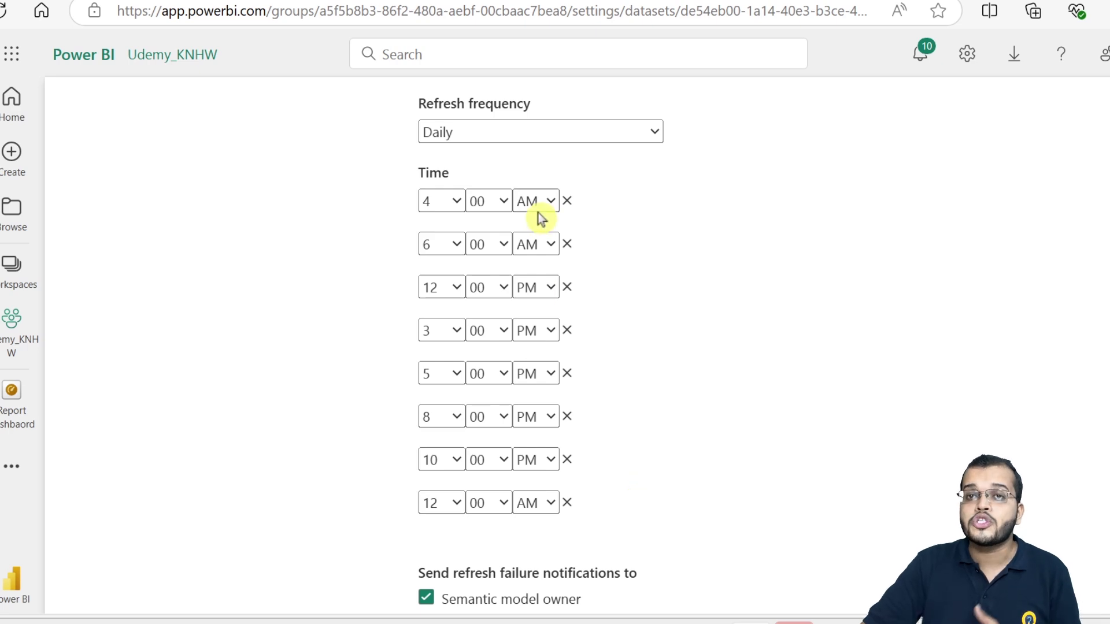